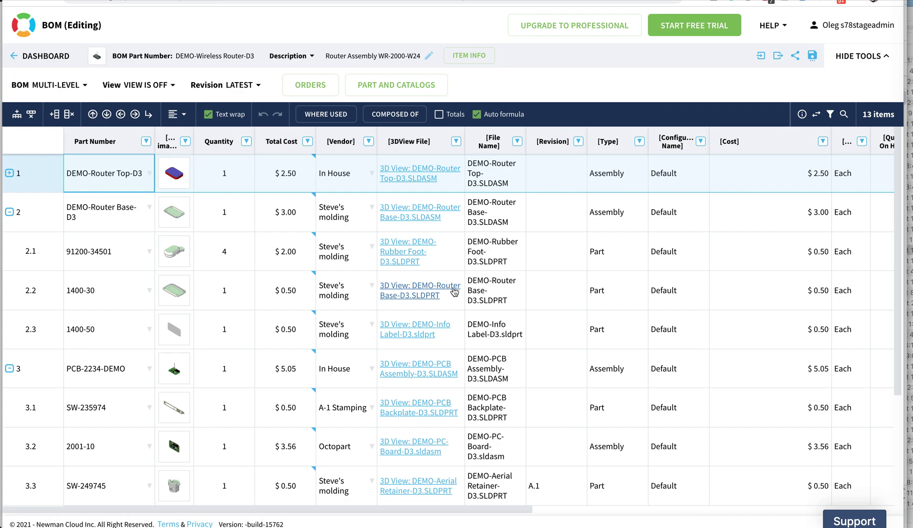
Open the DEMO - Solidworks Items catalog and scroll through its 18 items
click(210, 216)
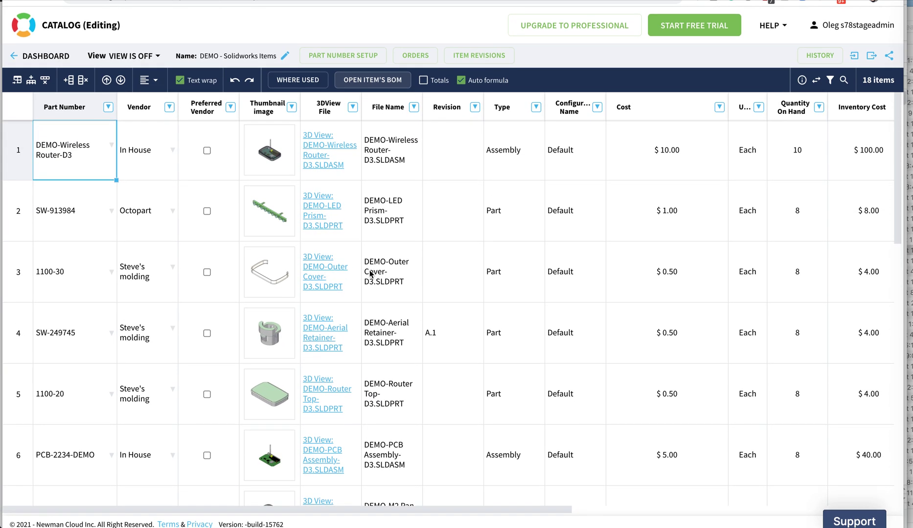
scroll(337, 364, down, 2)
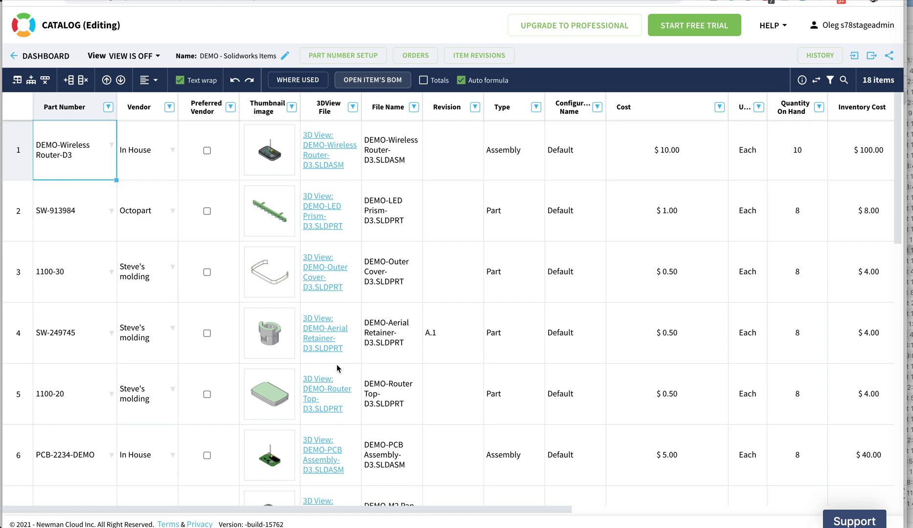
Create revision A.2 for catalog item SW-249745 and close its revision history
click(104, 335)
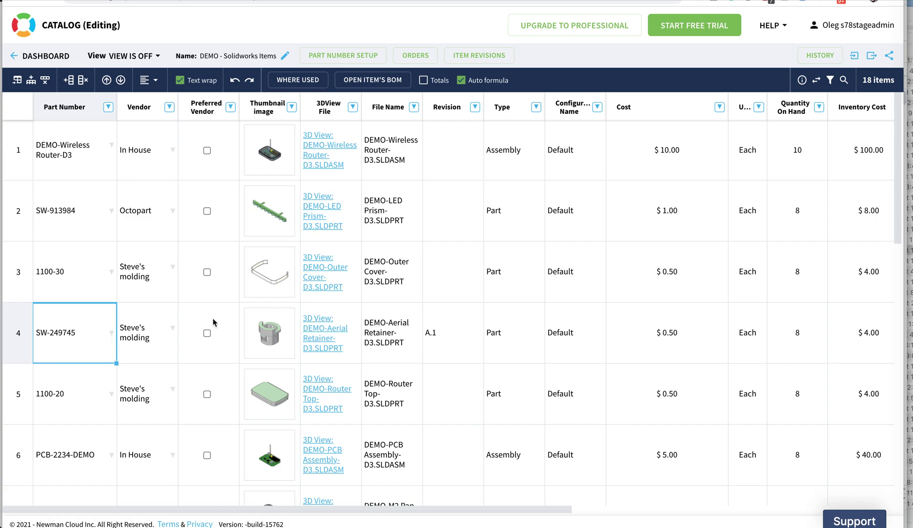
click(479, 56)
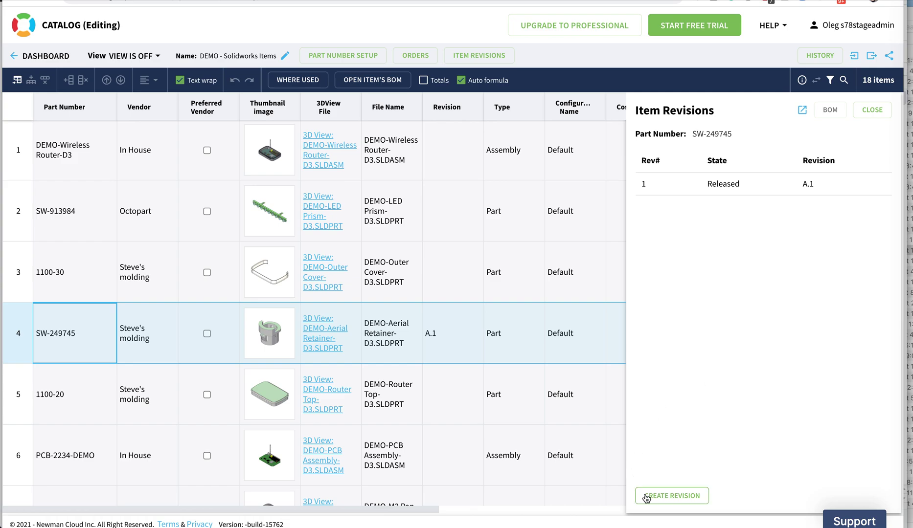
click(674, 497)
click(309, 107)
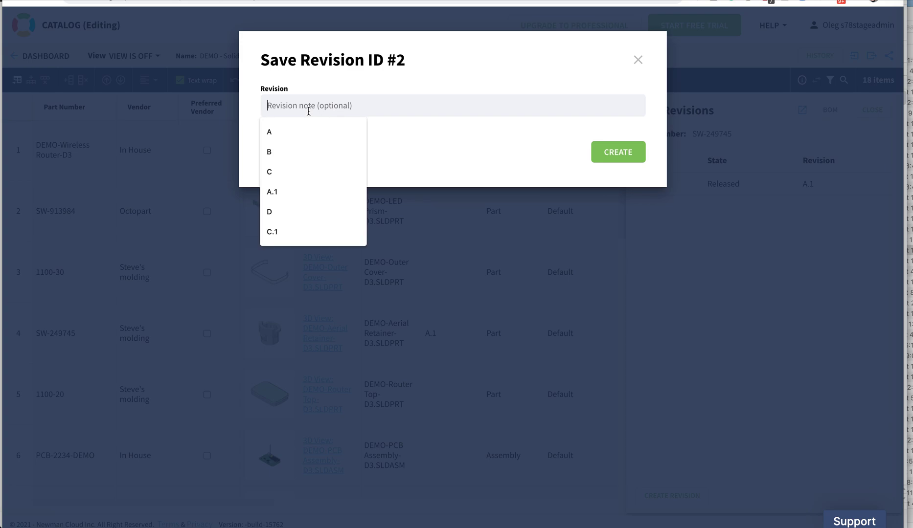
text(A.2)
click(618, 152)
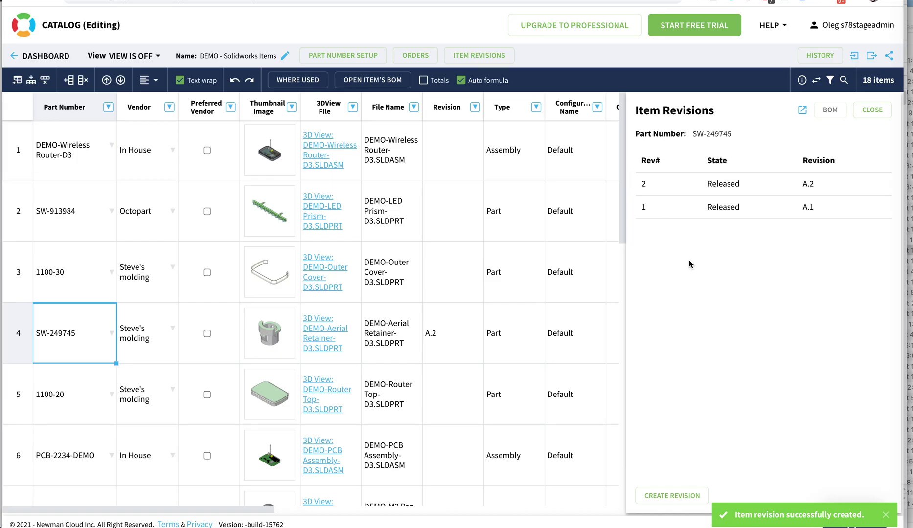
click(871, 111)
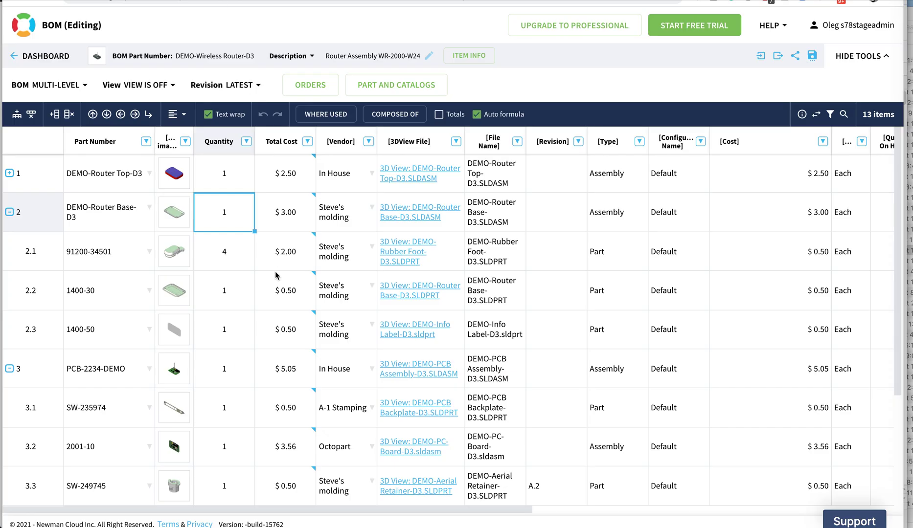
In the router BOM, collapse the sub-items of DEMO-Router Base-D3
scroll(254, 328, down, 2)
scroll(255, 327, down, 2)
scroll(254, 326, up, 4)
click(10, 214)
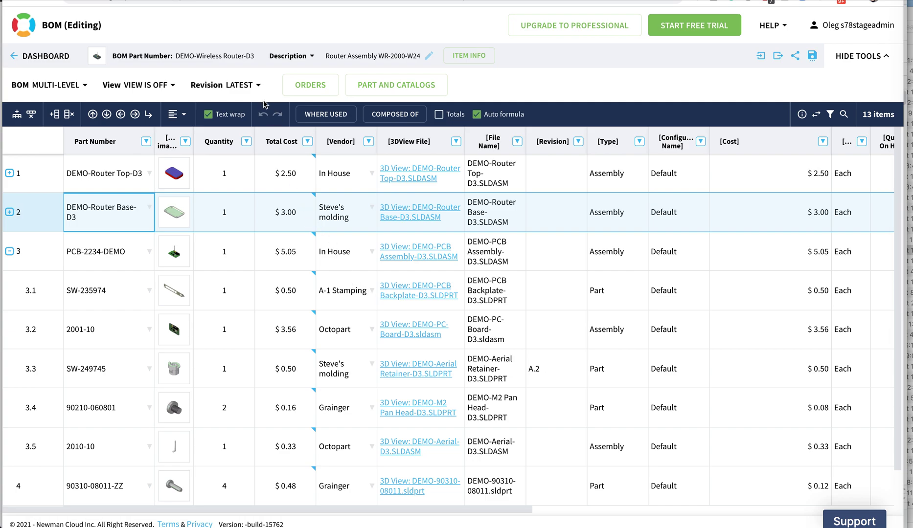
click(260, 86)
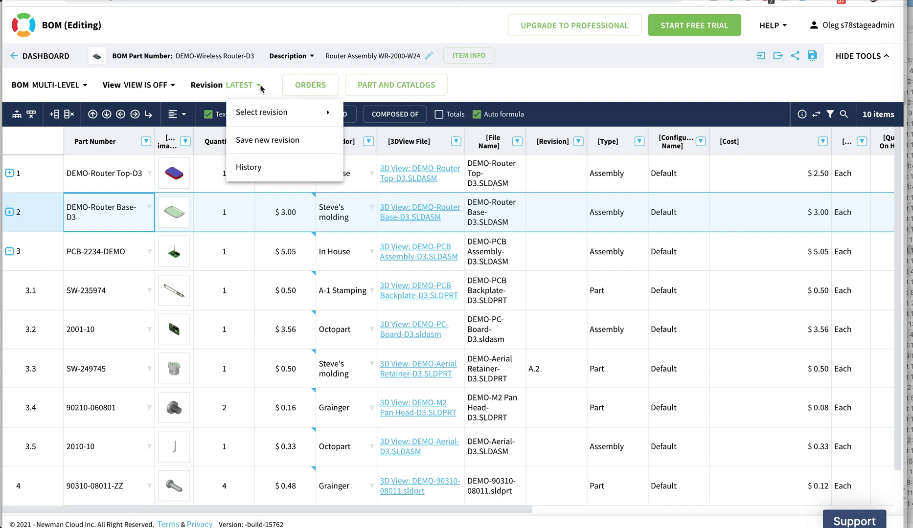
Save router BOM revision A with Save Revision for all levels enabled
click(268, 141)
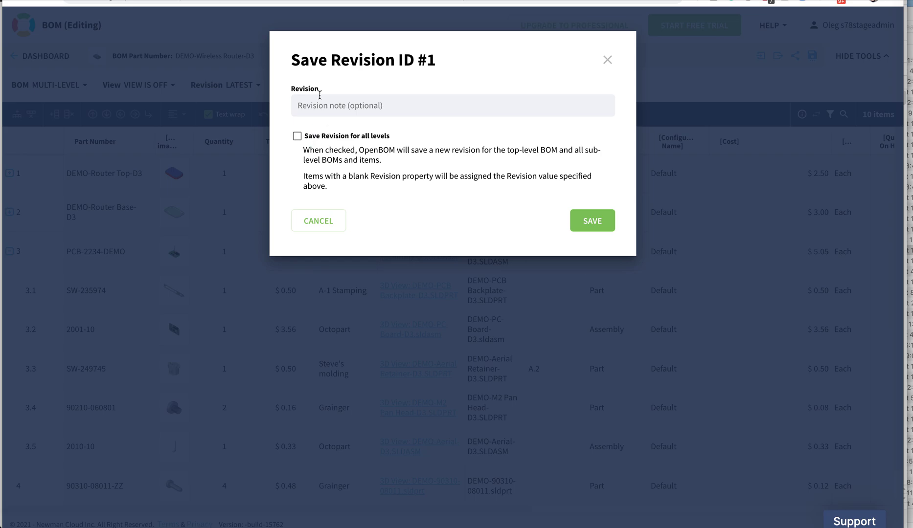
text(A)
click(297, 137)
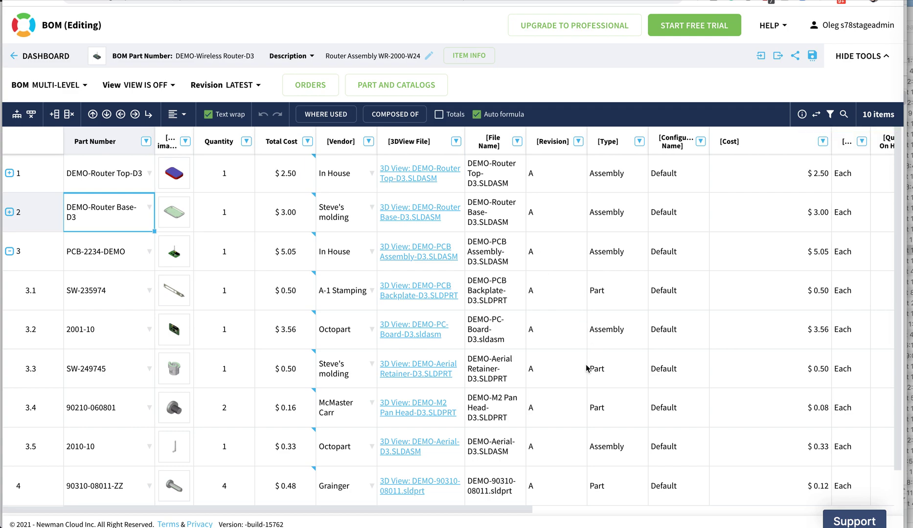
Expand DEMO-Router Base-D3 to reveal sub-parts 2.1–2.3 at revision A
scroll(587, 364, down, 1)
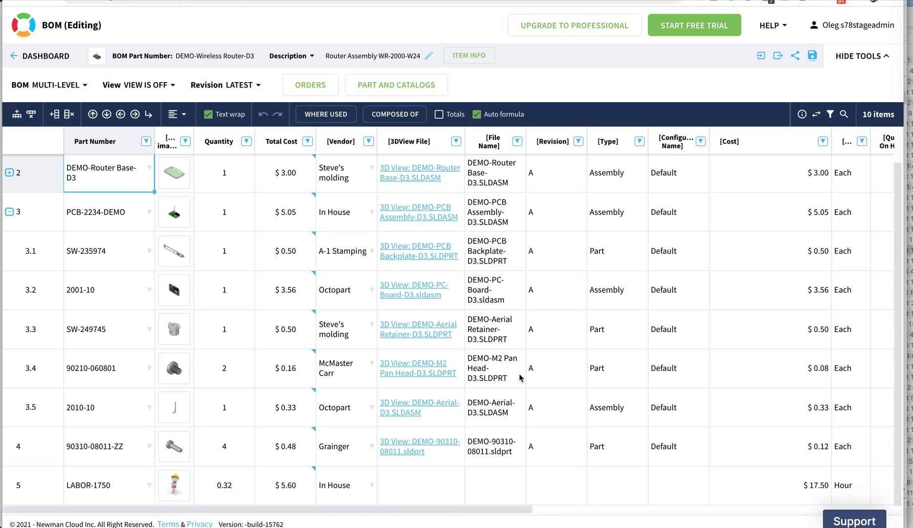
scroll(520, 377, up, 1)
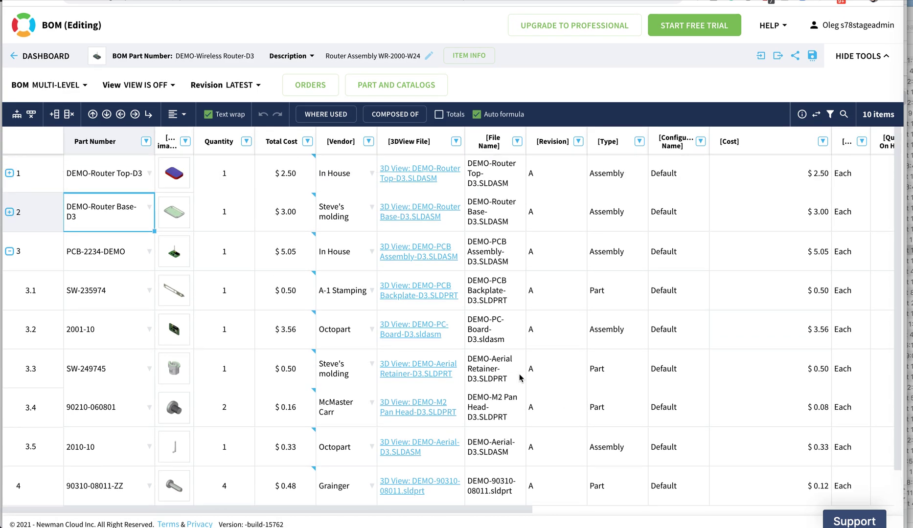
click(10, 214)
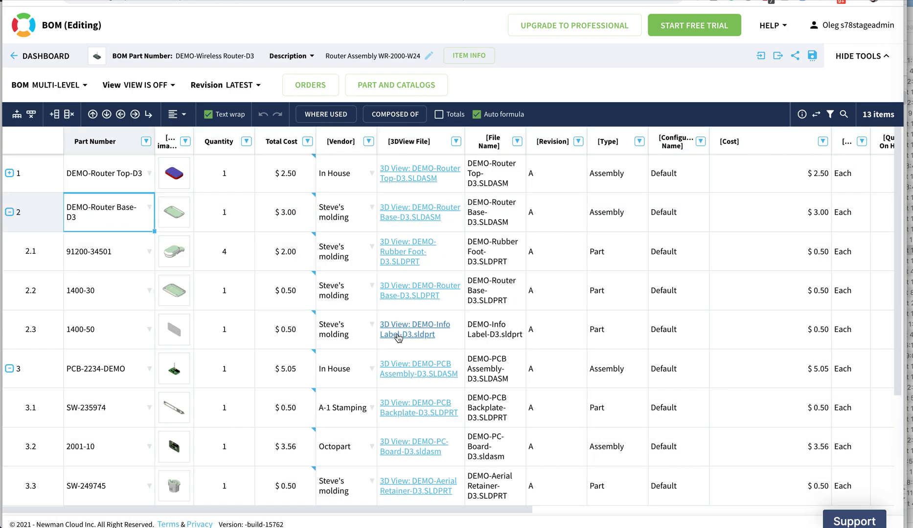
scroll(548, 364, down, 3)
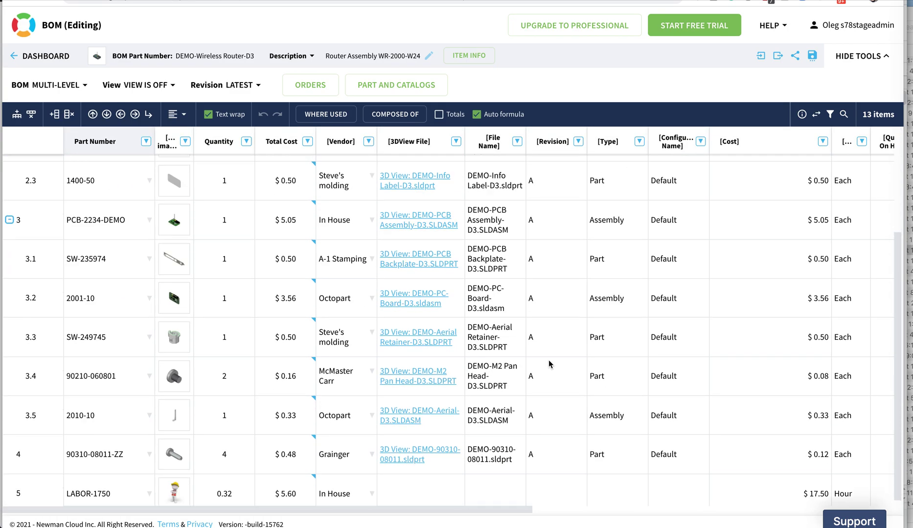
scroll(549, 364, up, 3)
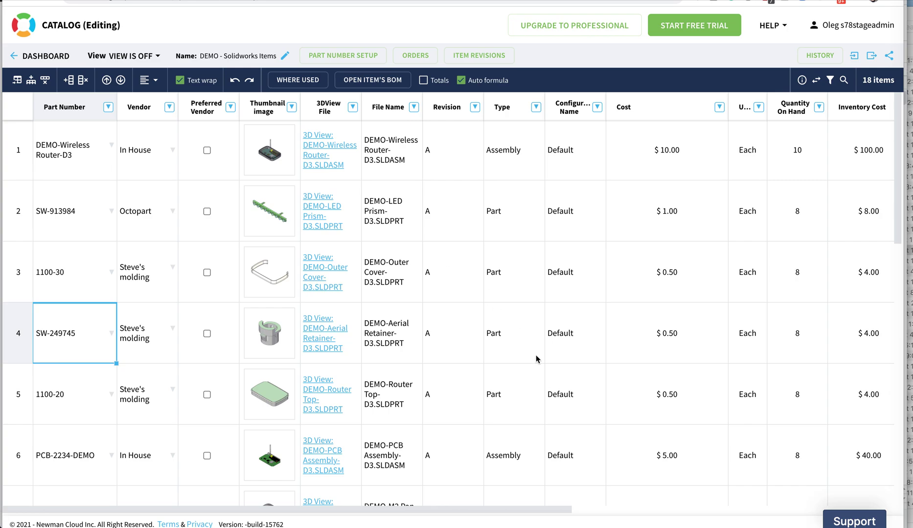
Review the catalog rows and select SW-249745's Revision cell showing A
scroll(449, 331, down, 4)
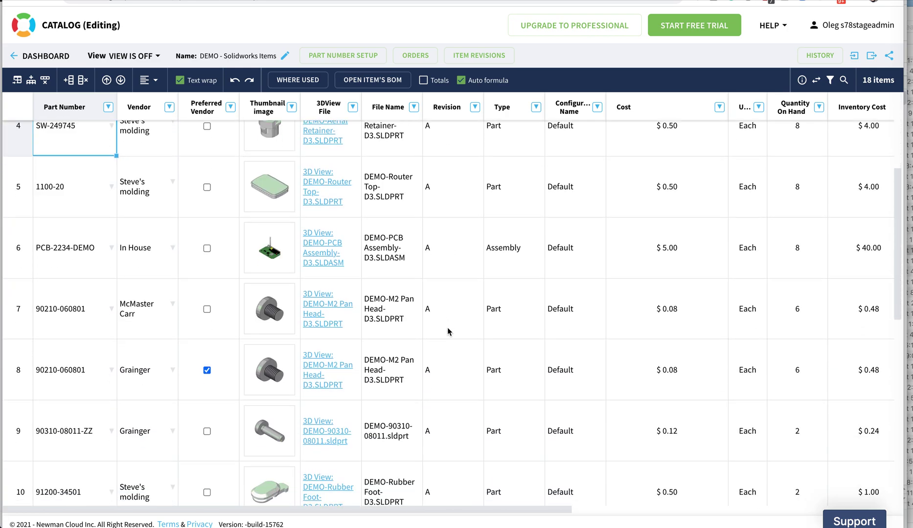
scroll(449, 332, up, 2)
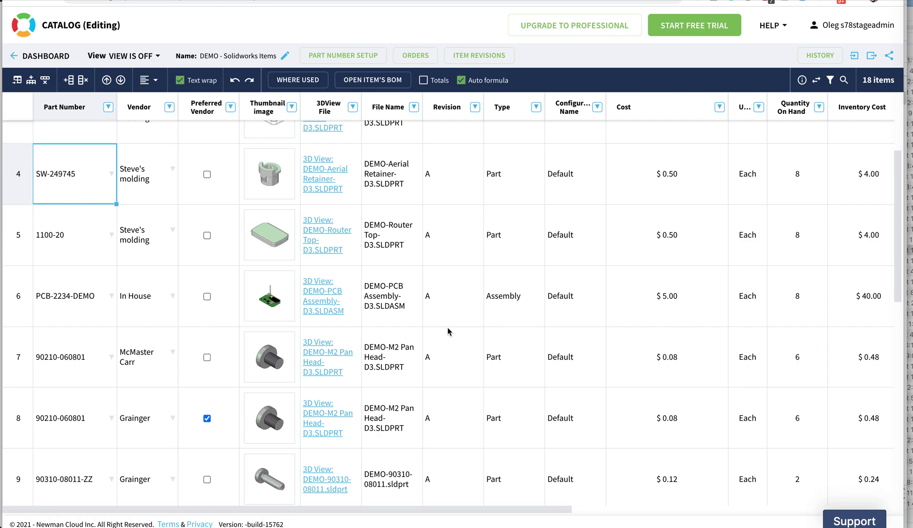
scroll(448, 331, right, 1)
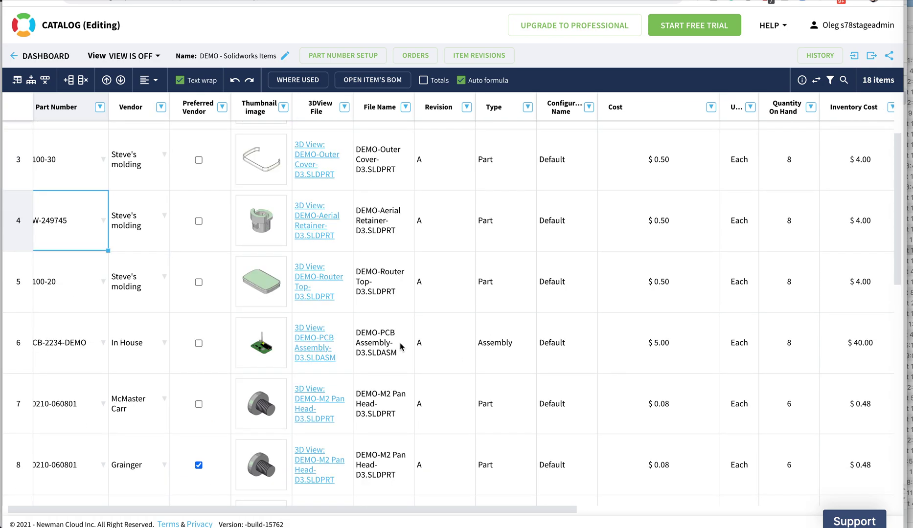
scroll(408, 262, left, 1)
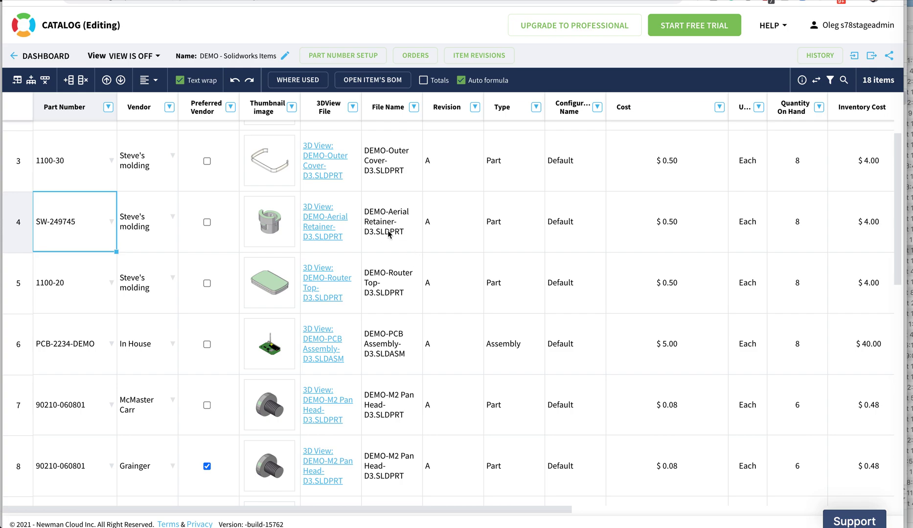
click(445, 230)
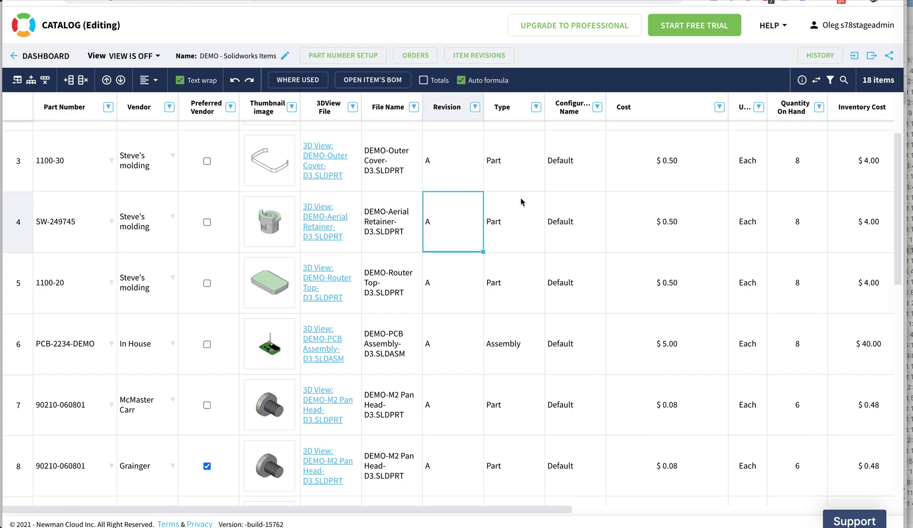
Create revision B.1 for SW-249745 from its item revision history
click(474, 56)
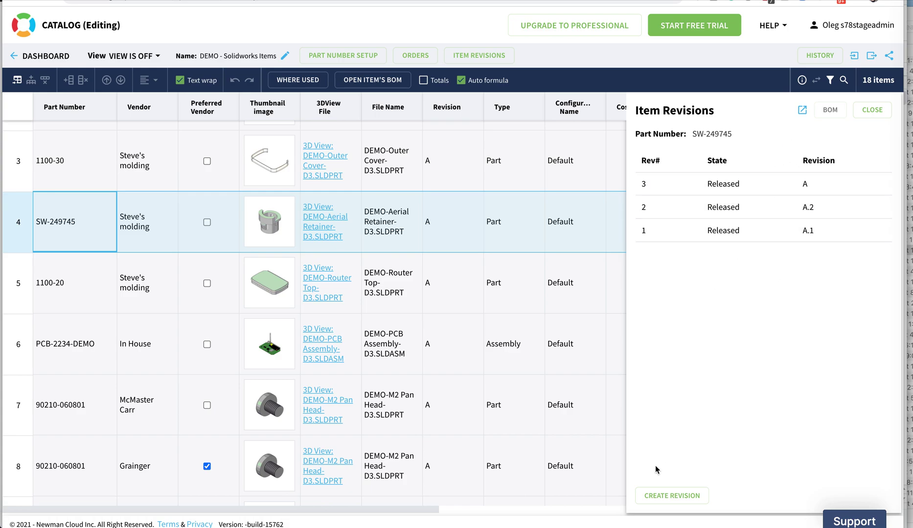
click(665, 495)
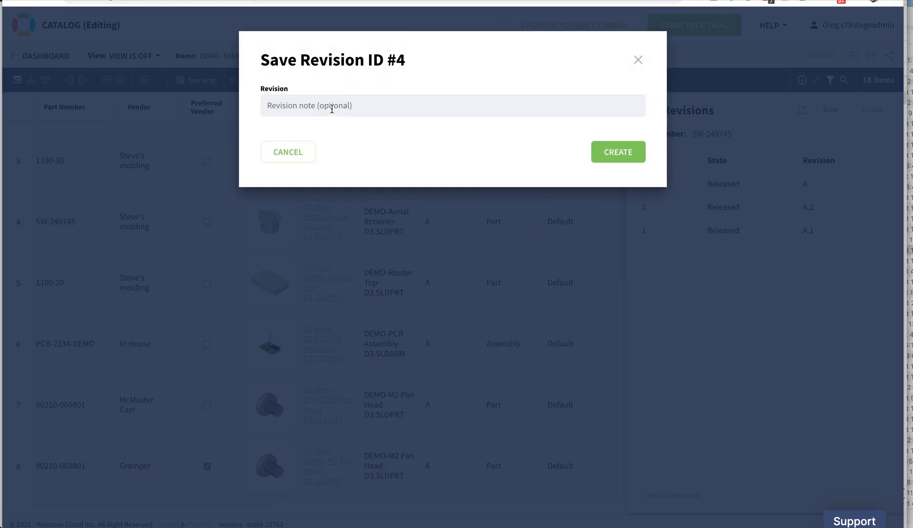
click(332, 107)
text(B.1)
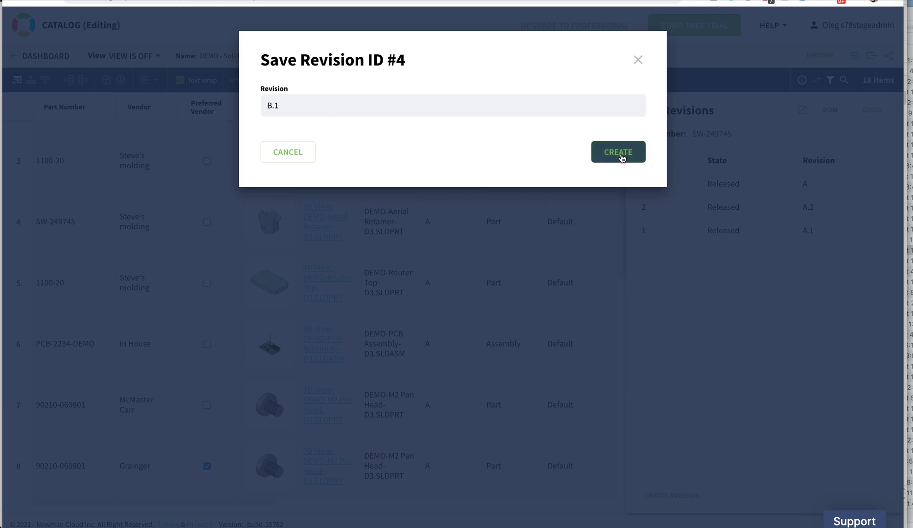
click(619, 153)
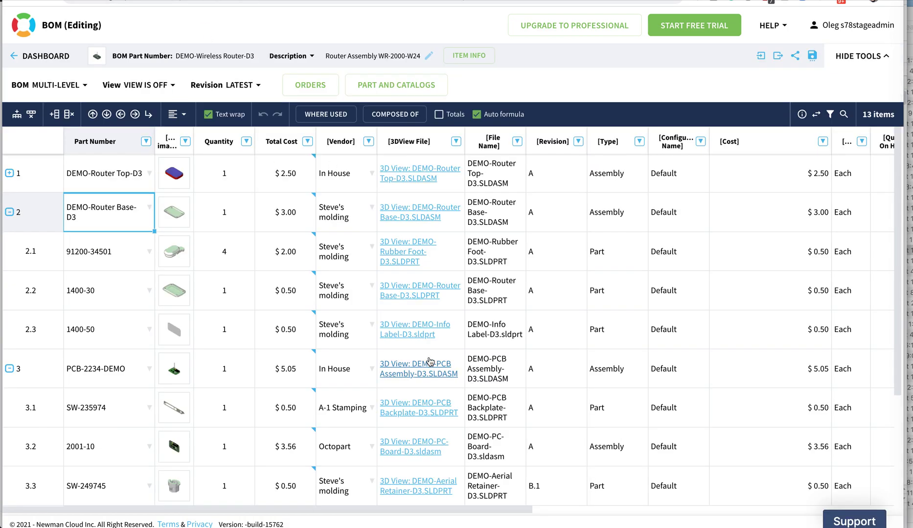
Switch the router BOM to saved Rev 1 A and check that SW-249745 reads A
scroll(429, 362, down, 1)
scroll(429, 362, down, 3)
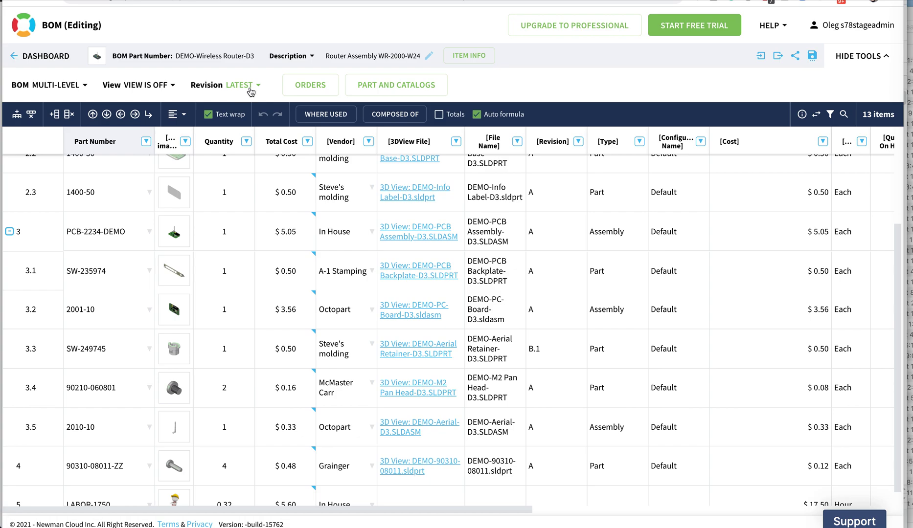
click(250, 90)
mouse_move(261, 111)
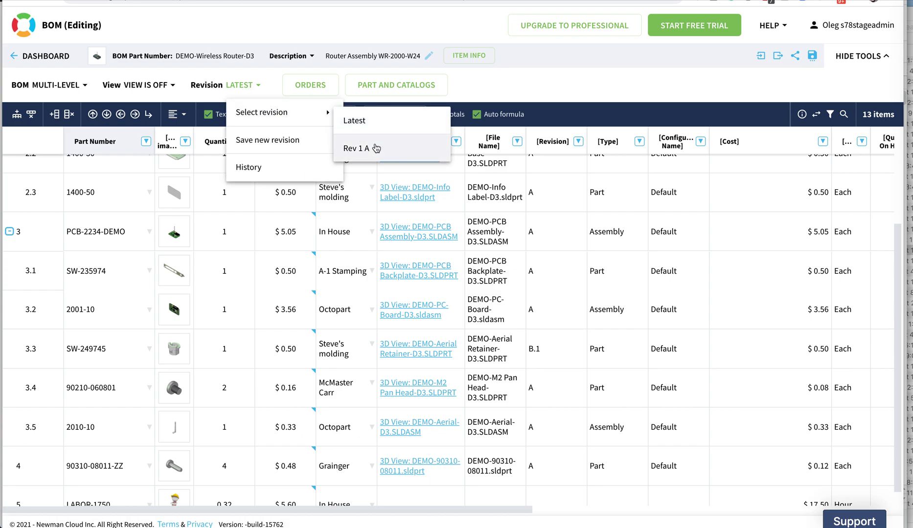
click(375, 148)
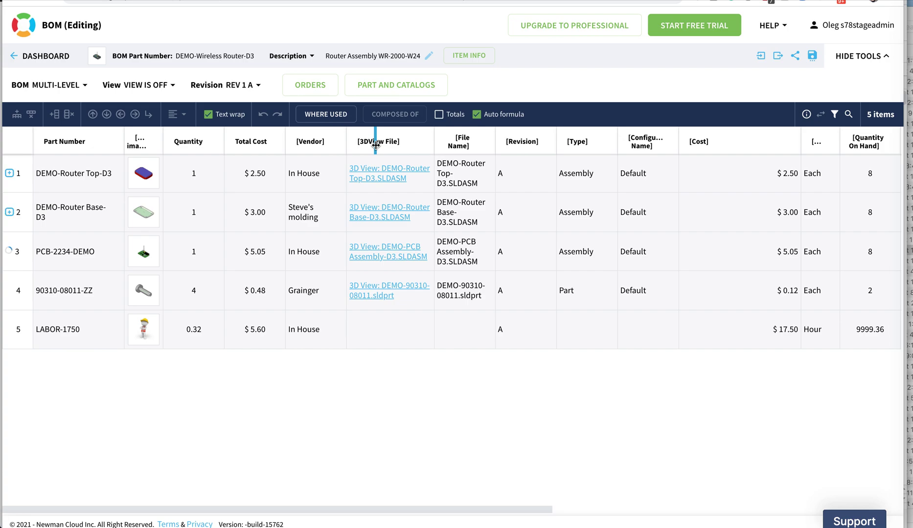
scroll(440, 374, down, 1)
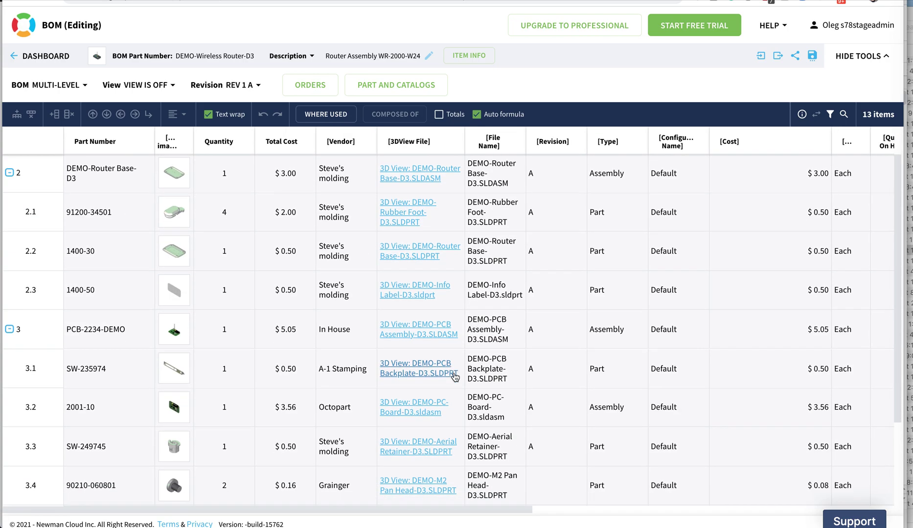
scroll(454, 377, down, 1)
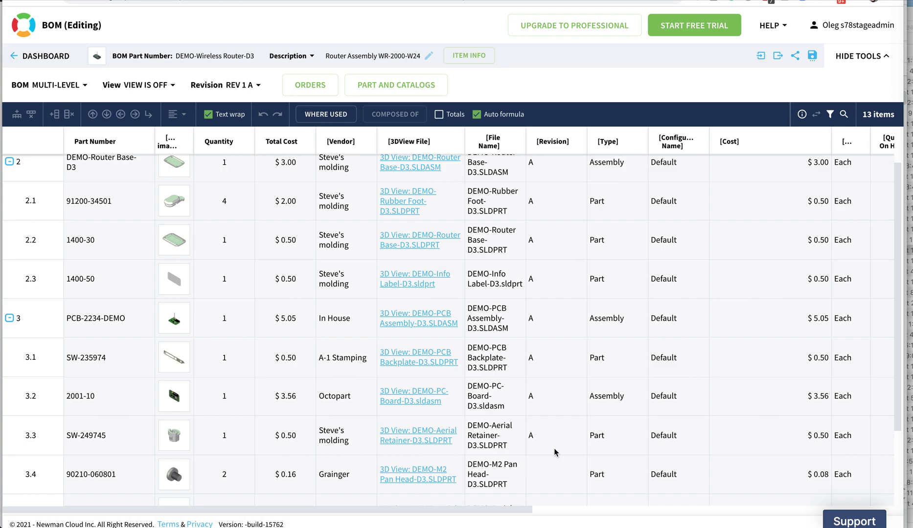
scroll(554, 448, up, 1)
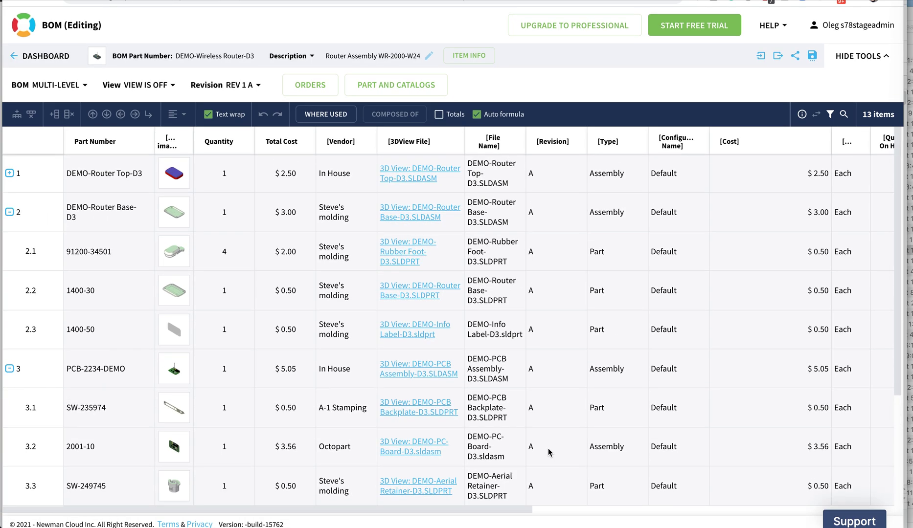
click(247, 85)
Return the router BOM to Latest, then cancel a started new revision save
mouse_move(306, 113)
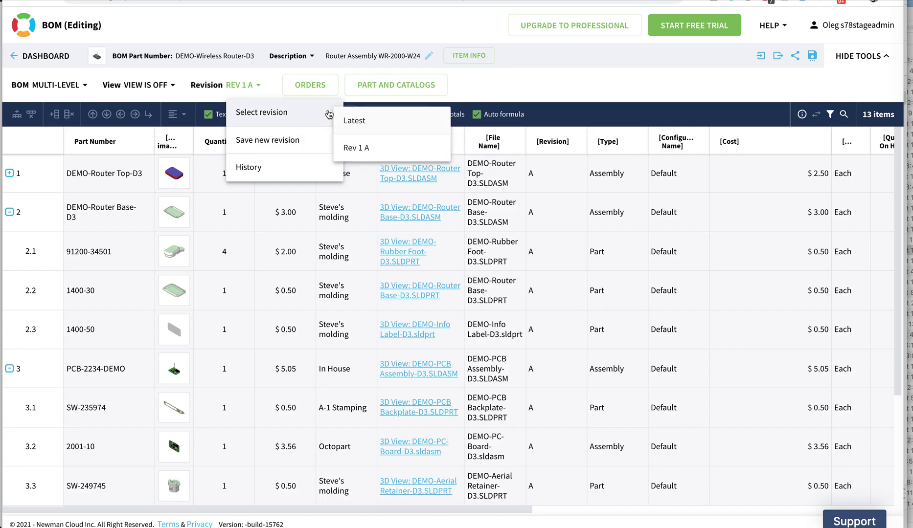
click(363, 122)
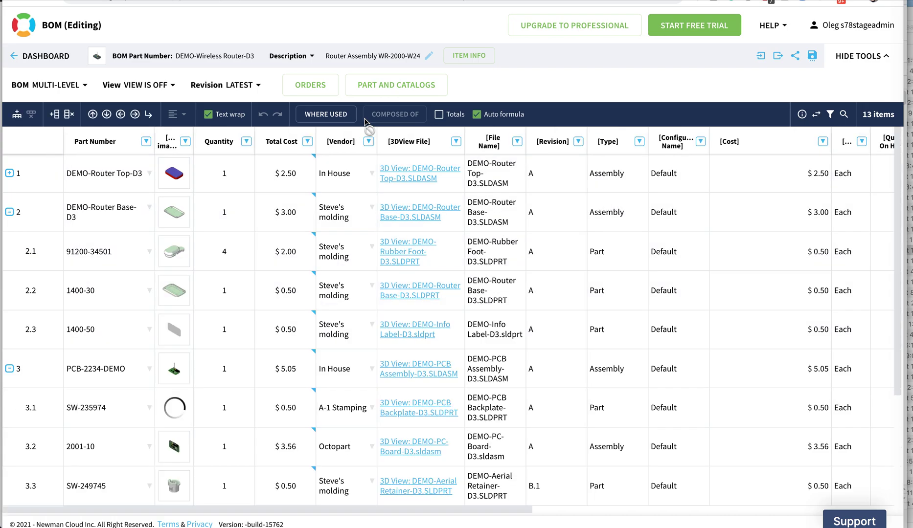
click(250, 85)
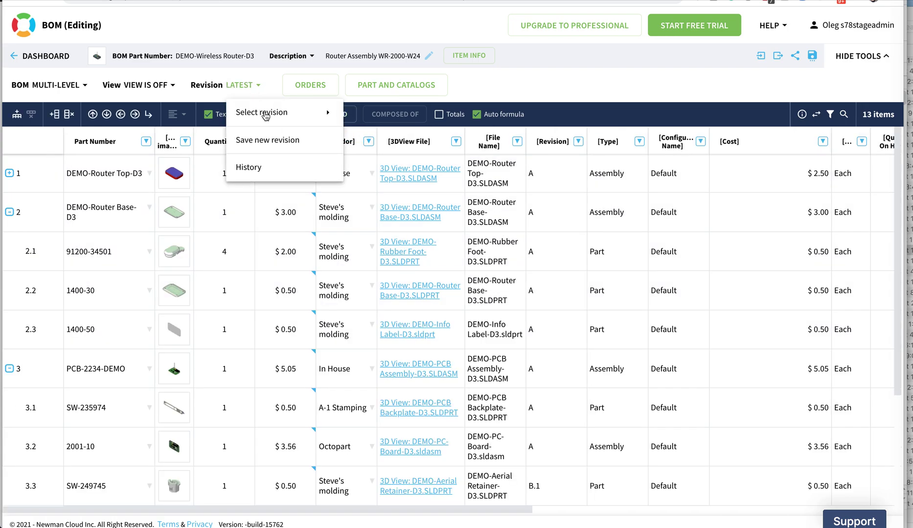
click(274, 141)
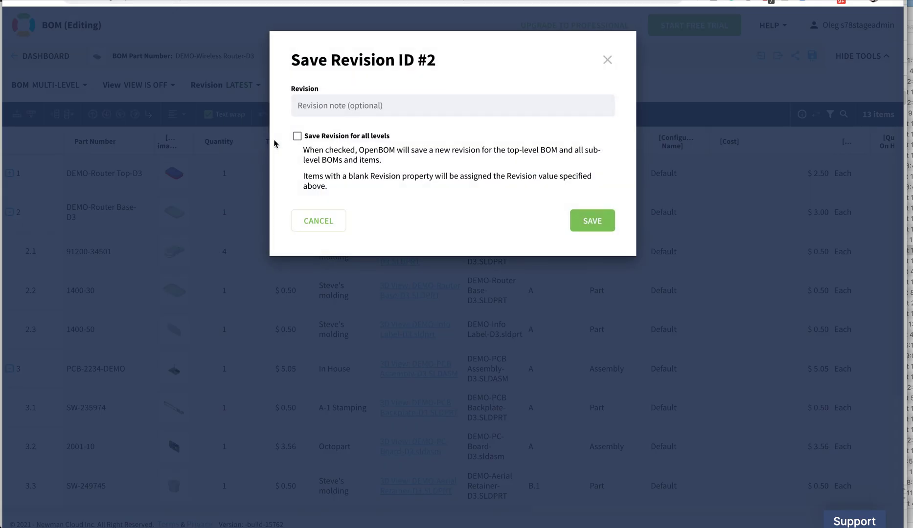
text(B.1)
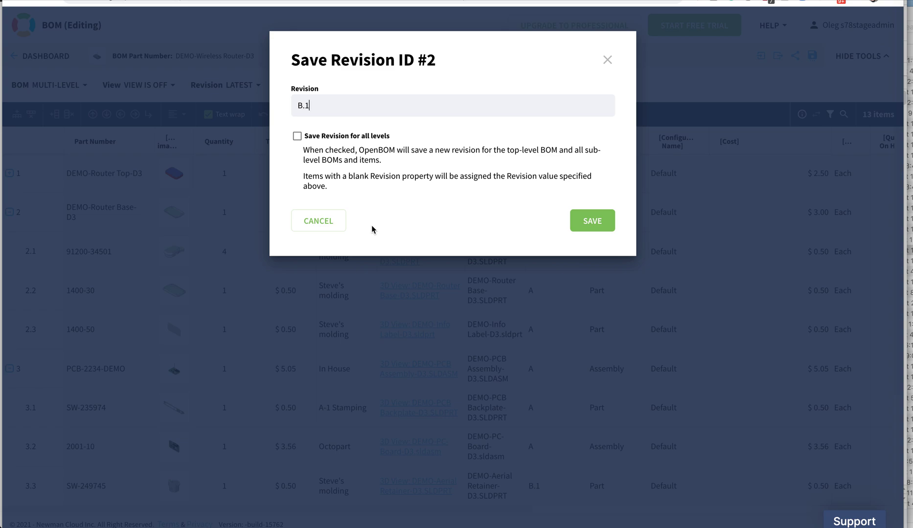
click(325, 221)
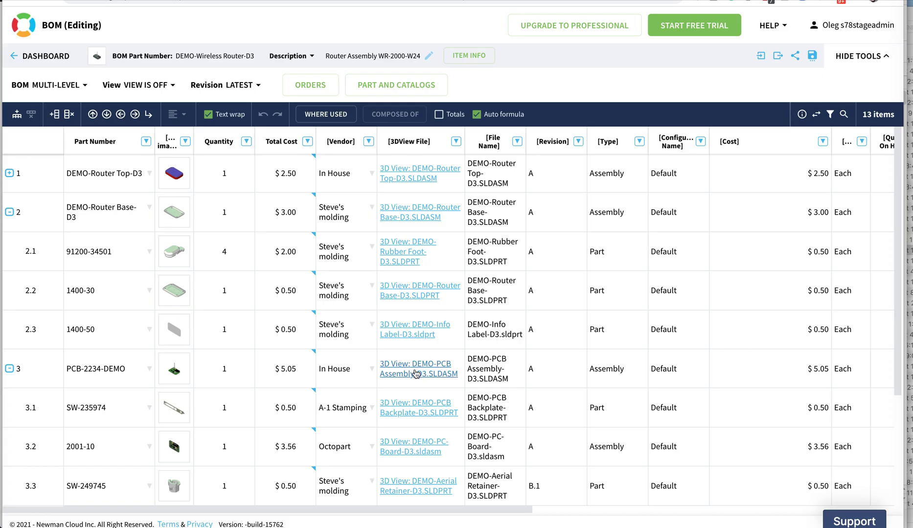
scroll(416, 373, down, 1)
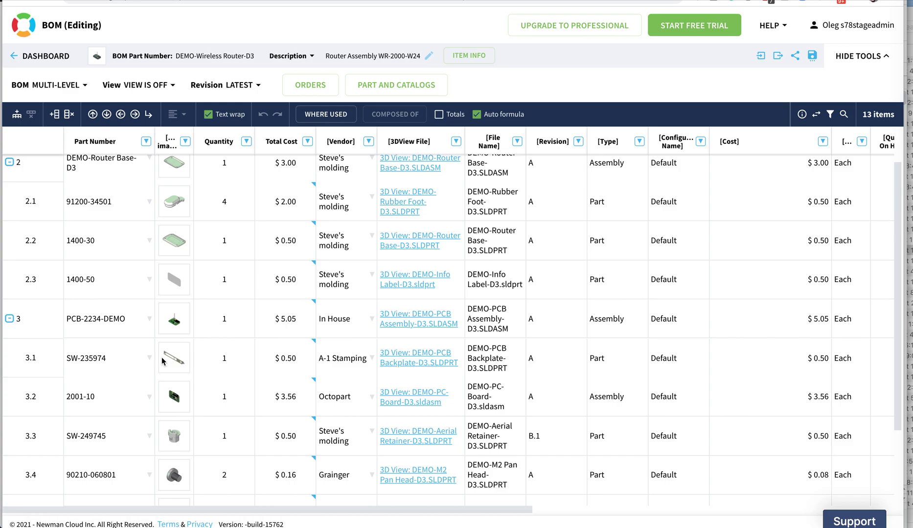
click(124, 326)
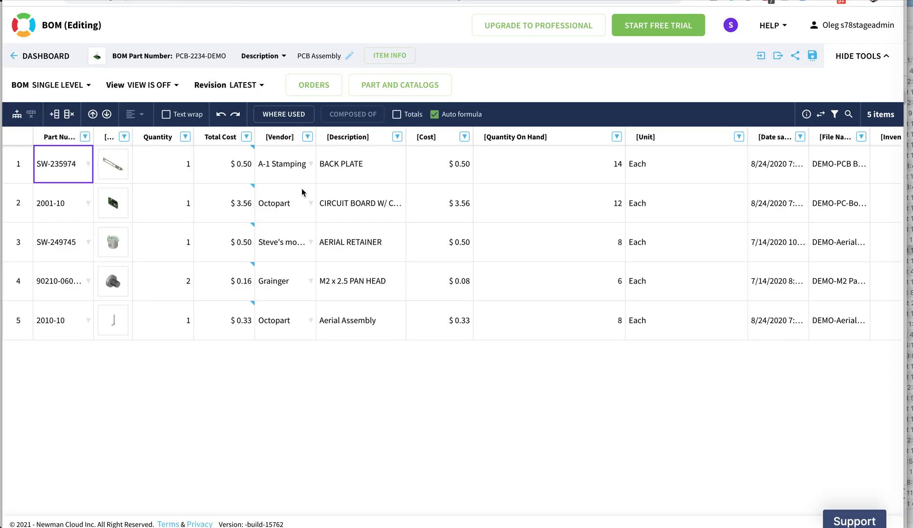
Save the PCB-2234-DEMO BOM as new revision B.1
click(262, 88)
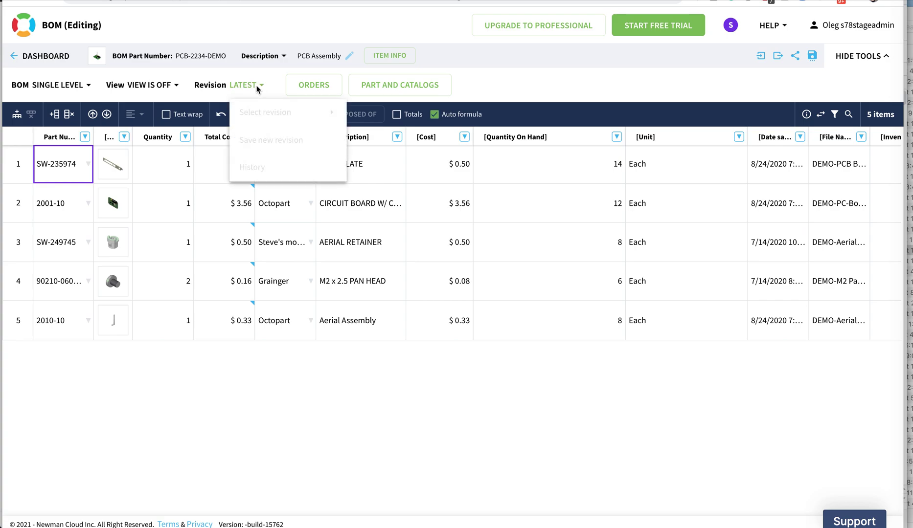
click(273, 141)
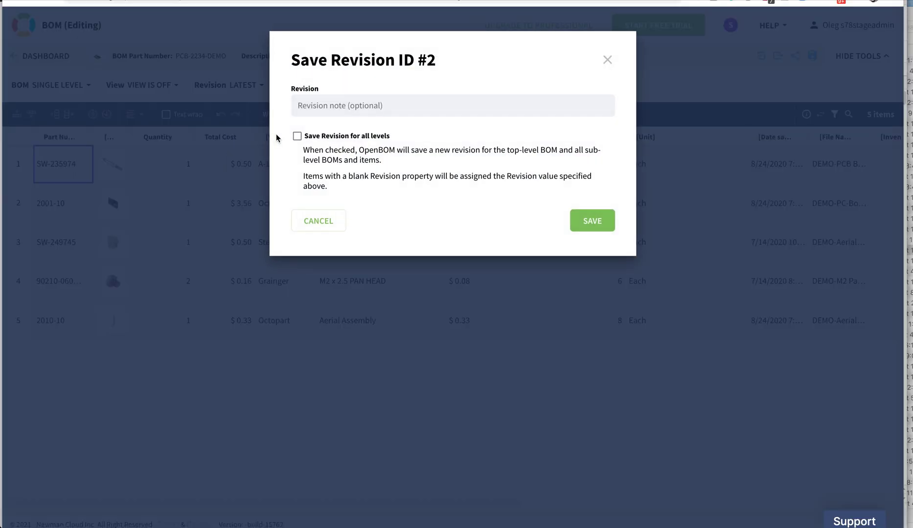
click(307, 111)
text(B.1)
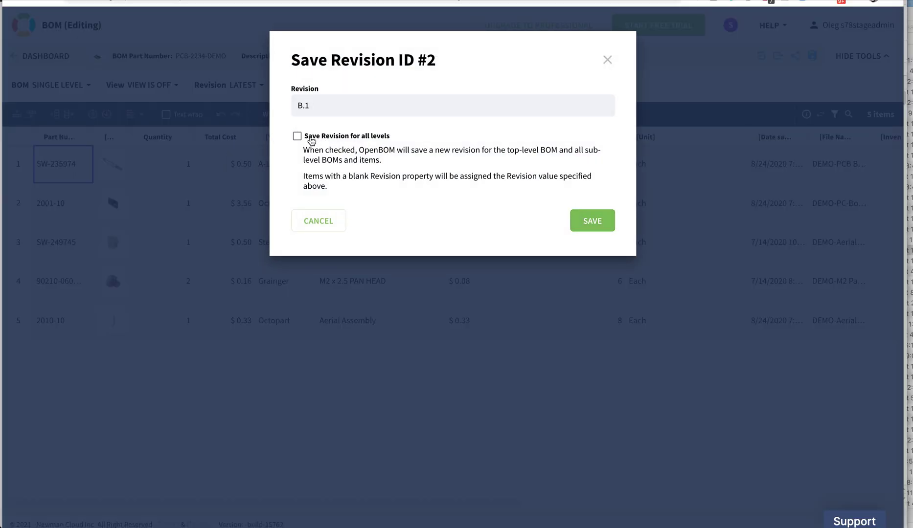
click(594, 229)
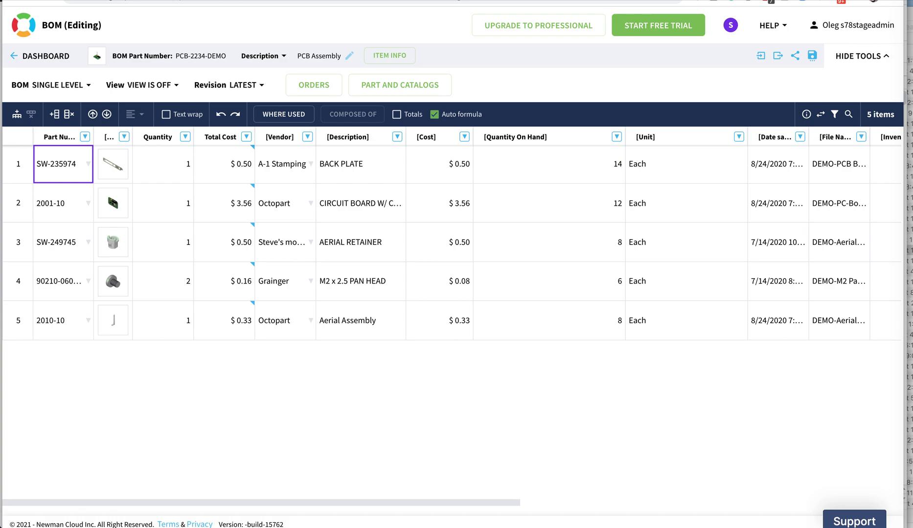
View the PCB BOM as saved in Rev 2 B.1
click(265, 93)
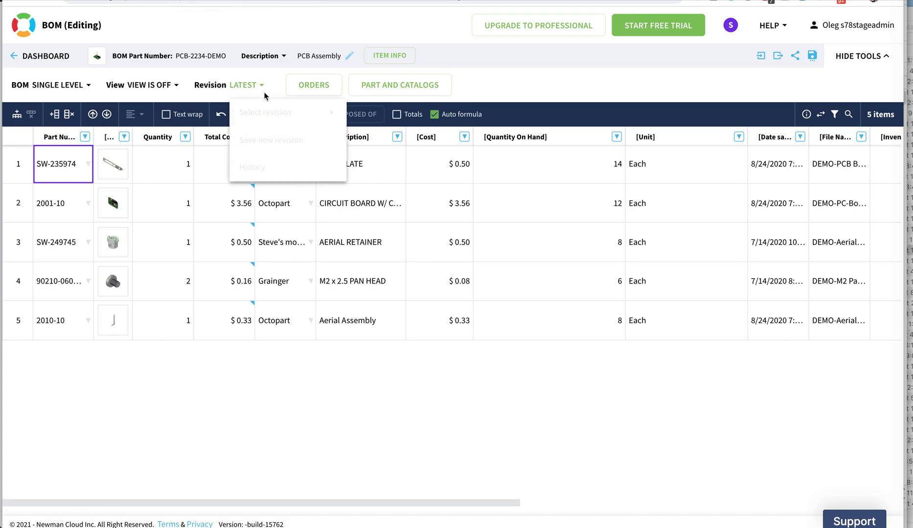
mouse_move(287, 120)
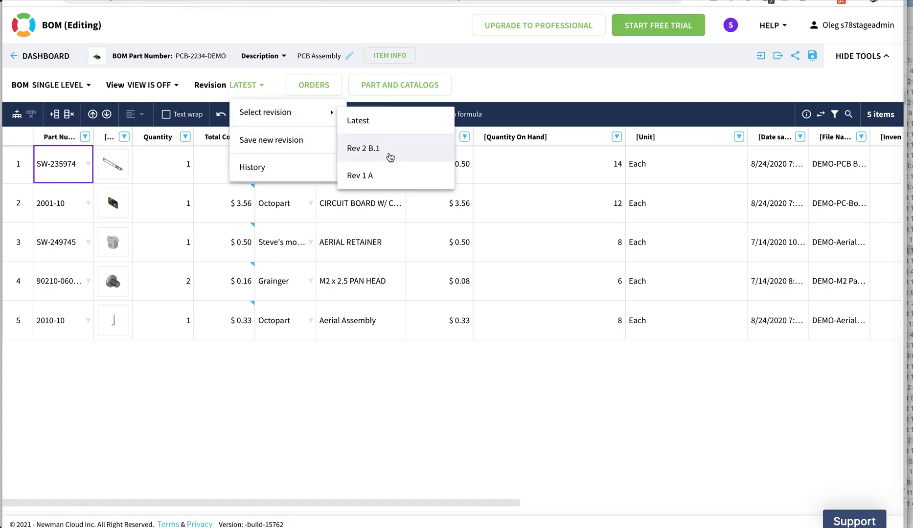
click(390, 155)
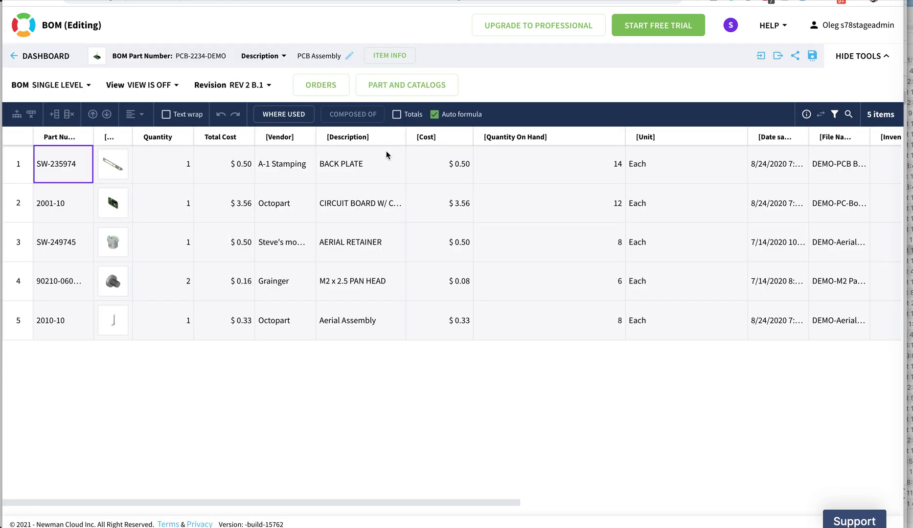
Check the DEMO-Wireless Router-D3 BOM's Revision column, where PCB-2234-DEMO now reads B.1
scroll(470, 252, right, 10)
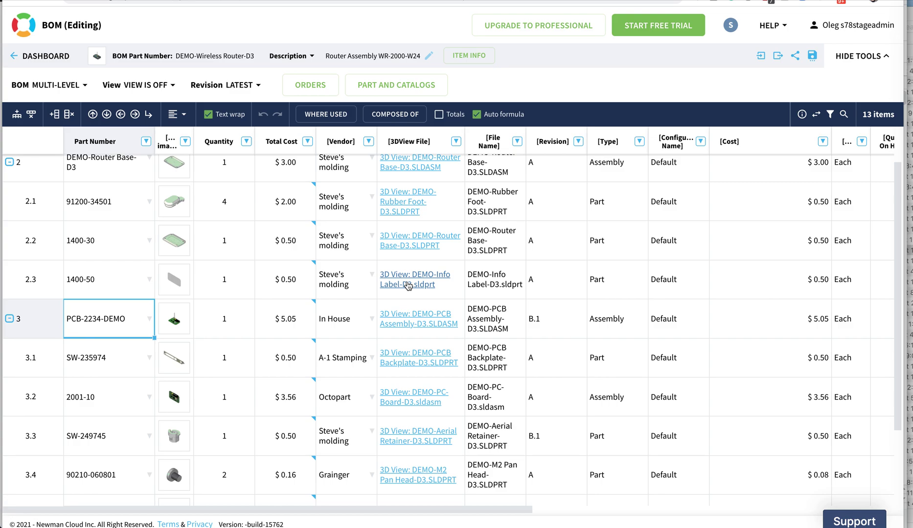
scroll(408, 286, down, 1)
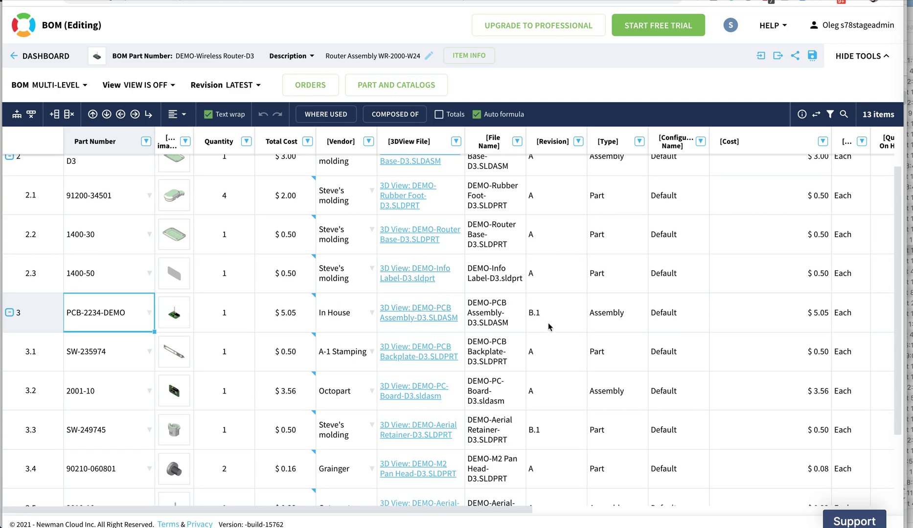
scroll(560, 357, up, 2)
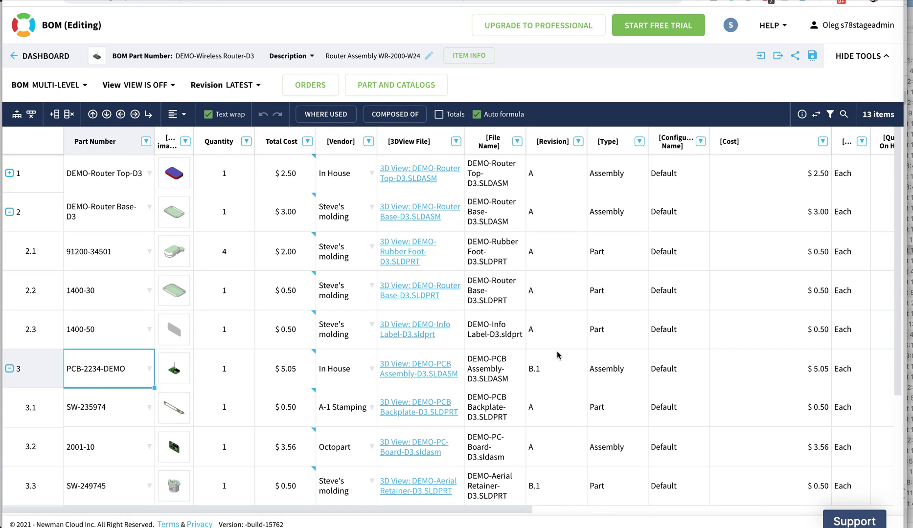
click(254, 84)
Save DEMO-Wireless Router-D3 as new BOM revision B.1, top level only
mouse_move(277, 111)
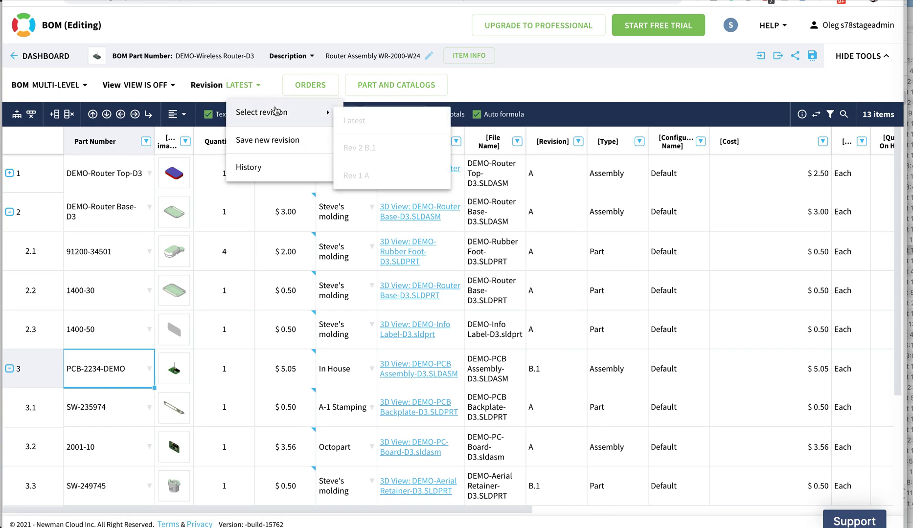
click(288, 139)
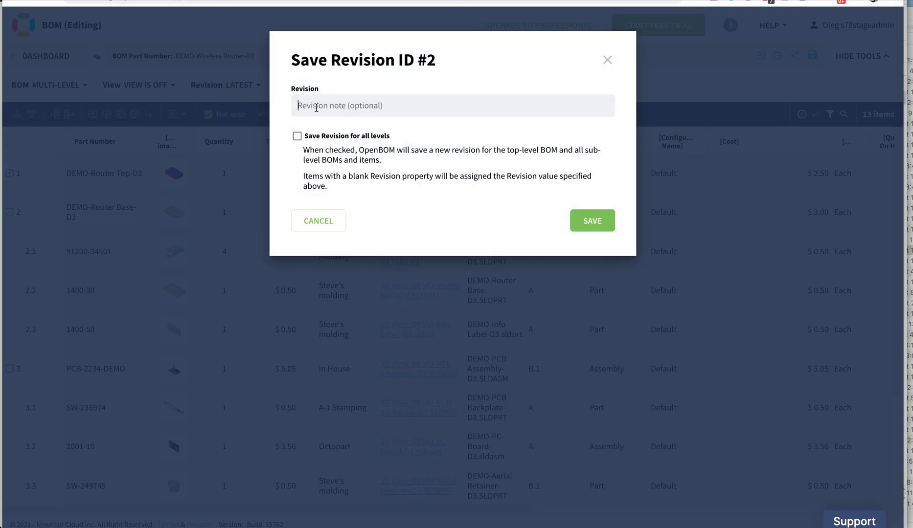
text(B)
key(BackSpace)
key(BackSpace)
text(.1)
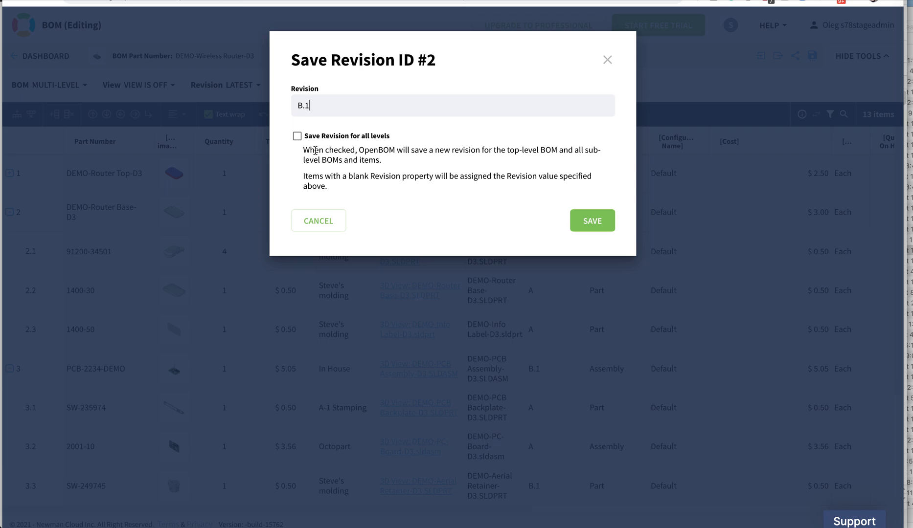
click(609, 229)
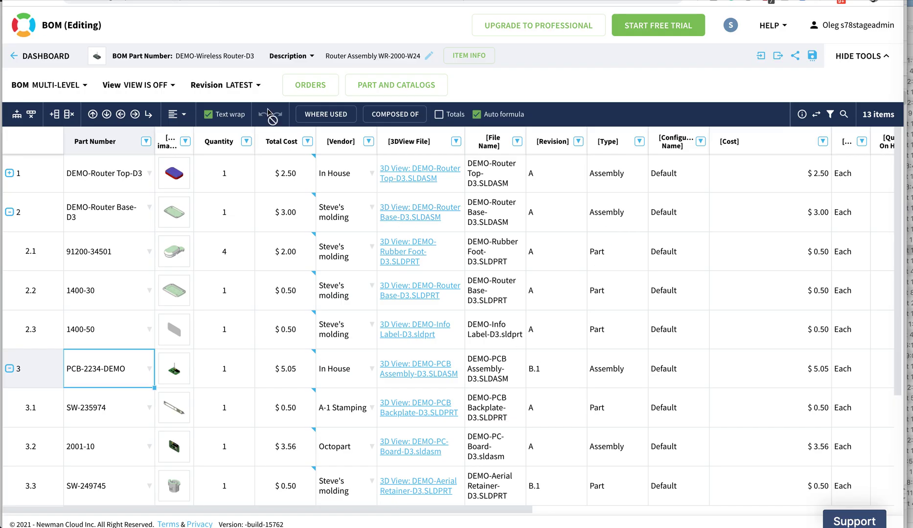
Switch the router BOM to Rev 2 B.1 and confirm PCB-2234-DEMO and SW-249745 show B.1
click(249, 87)
mouse_move(270, 121)
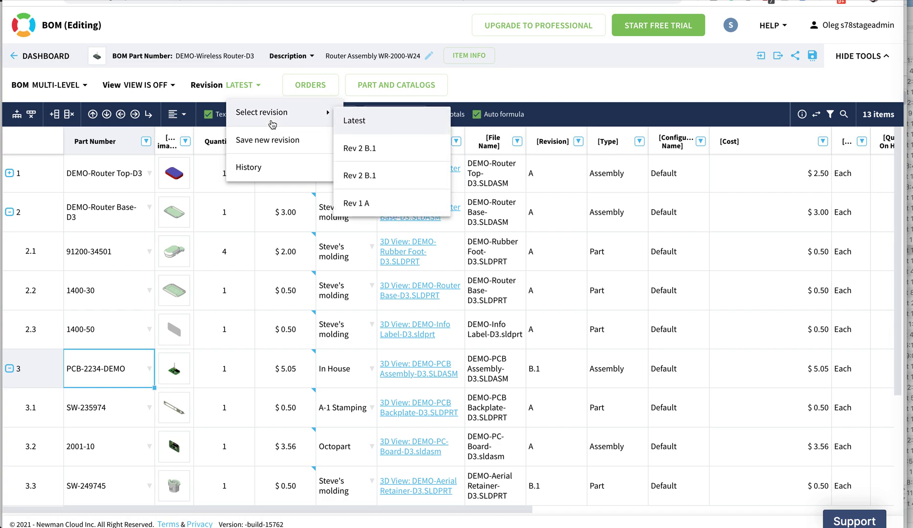
click(375, 149)
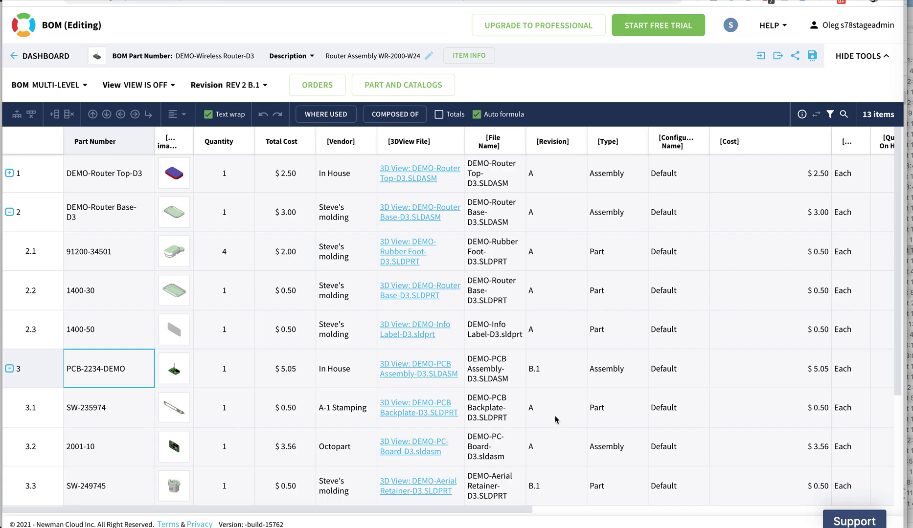
scroll(555, 419, down, 3)
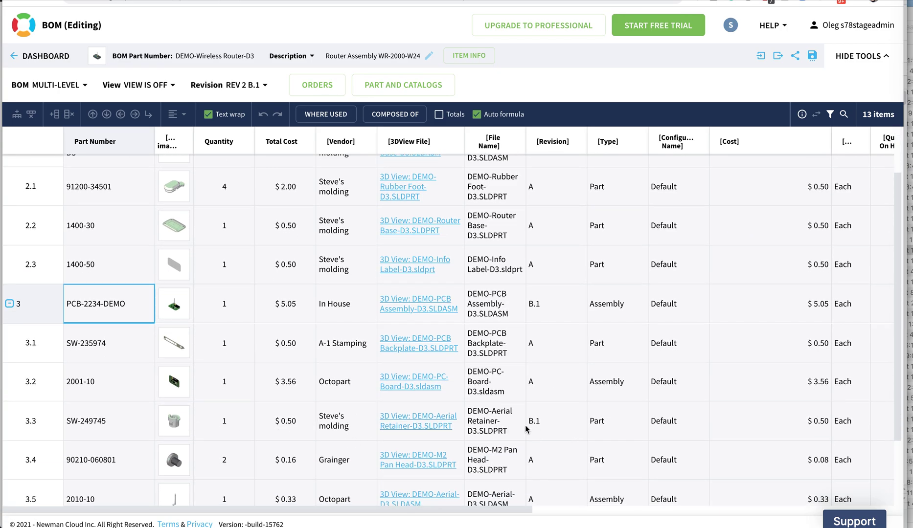
scroll(558, 428, down, 4)
scroll(558, 426, up, 5)
scroll(558, 425, up, 1)
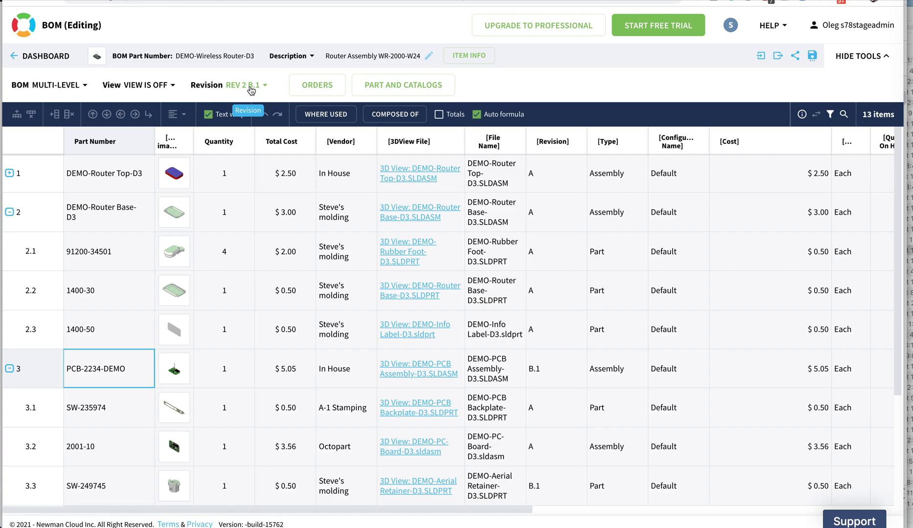
Close the aerial retainer's revision list and return to the top of the catalog
click(322, 115)
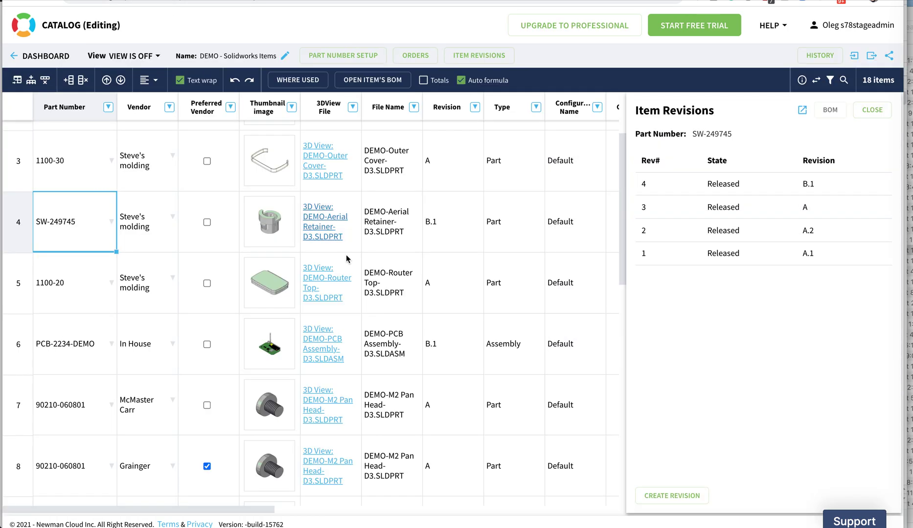
click(859, 110)
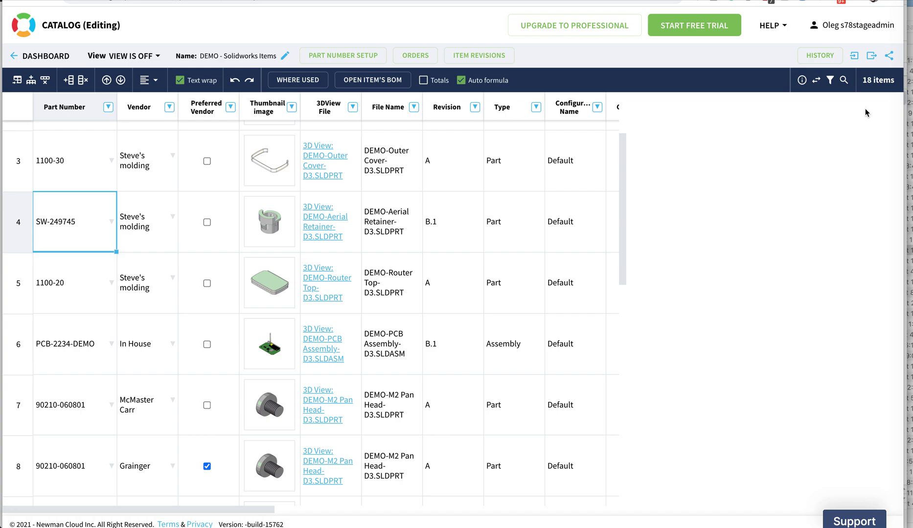
scroll(489, 288, up, 3)
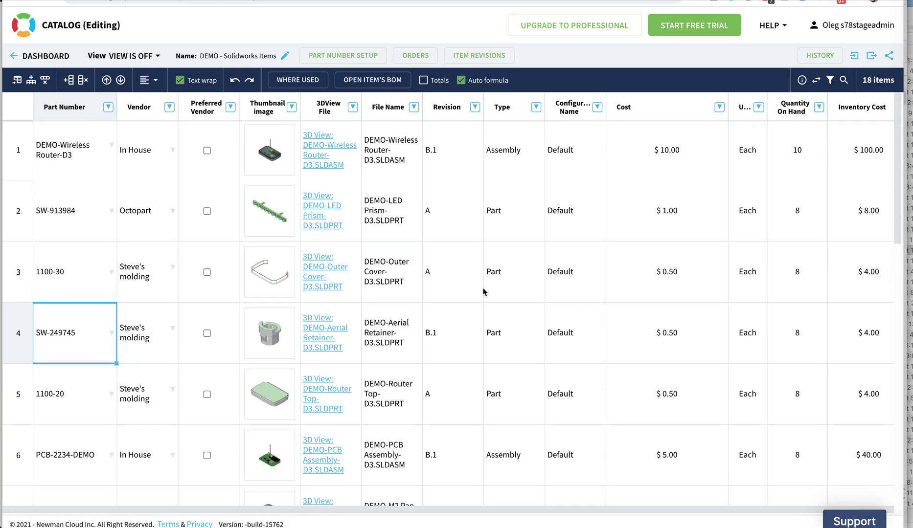
scroll(482, 289, up, 1)
Show DEMO-Wireless Router-D3's item revisions, listing B.1 (Rev 2) and A (Rev 1)
click(93, 175)
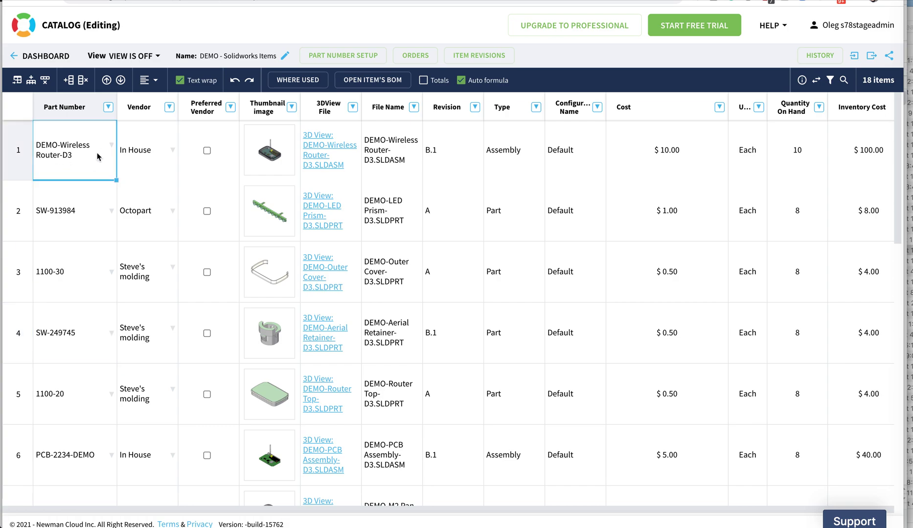
click(24, 153)
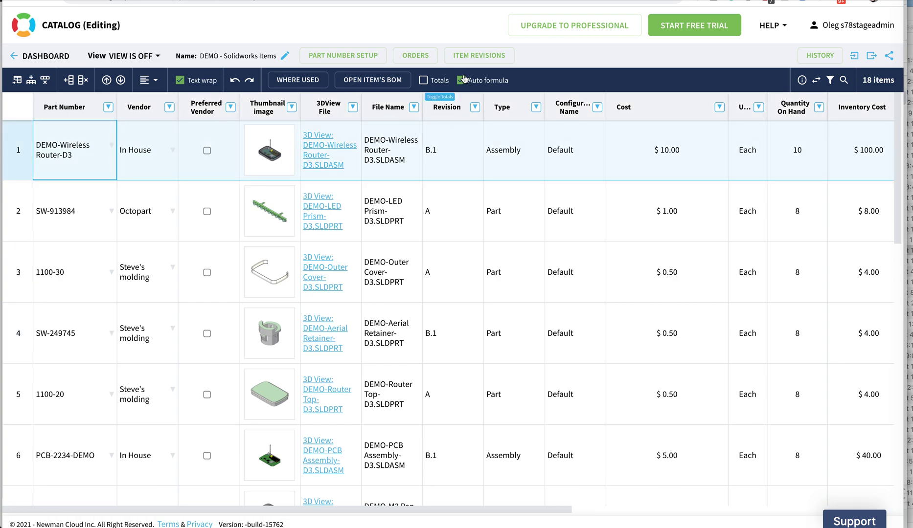
click(479, 56)
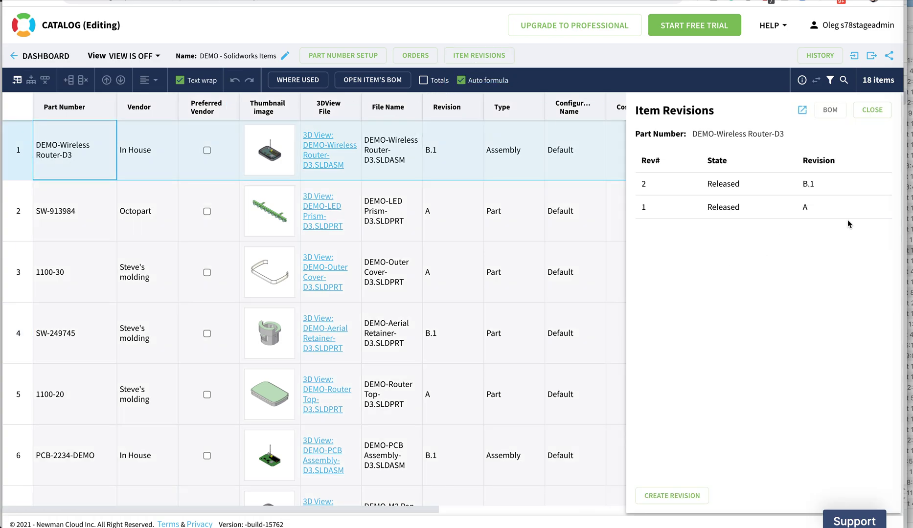